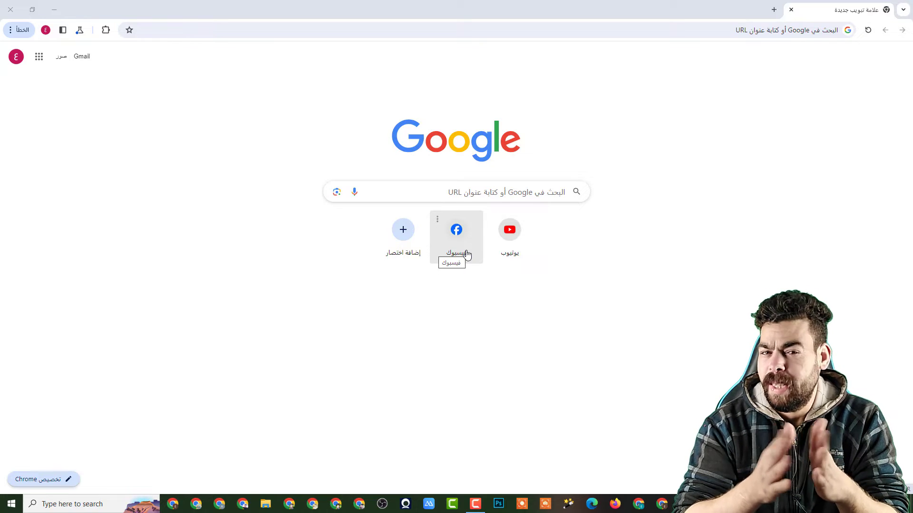
Step: Open the router's login page at 192.168.1.1 and show it in English instead of the Arabic translation
left_click(797, 31)
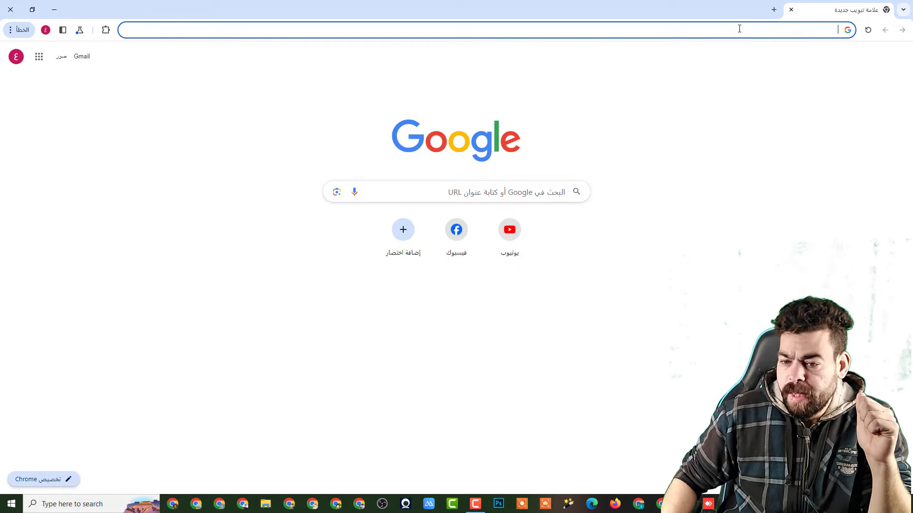
type("19")
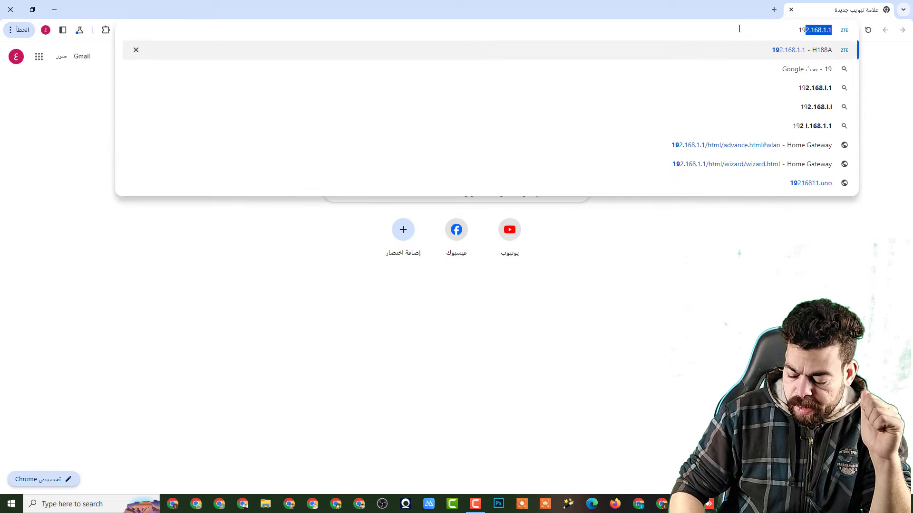
type("2.1")
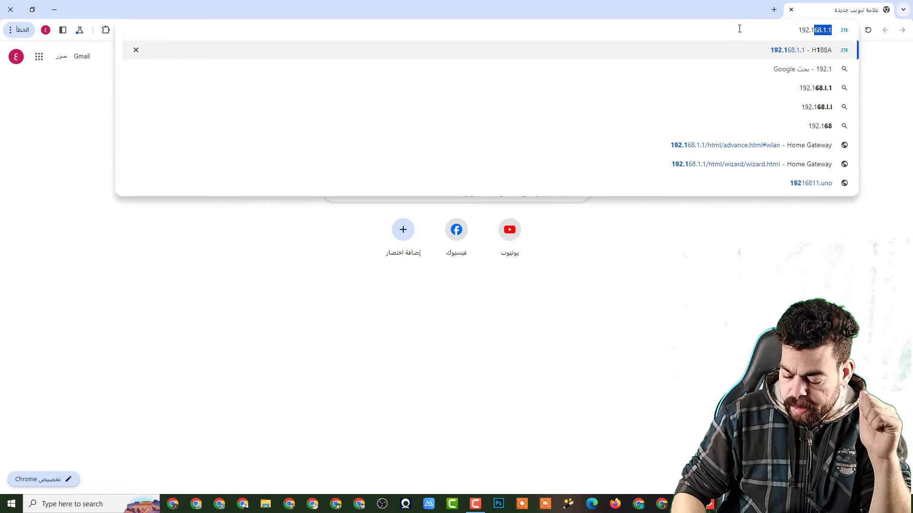
type("68.1.1")
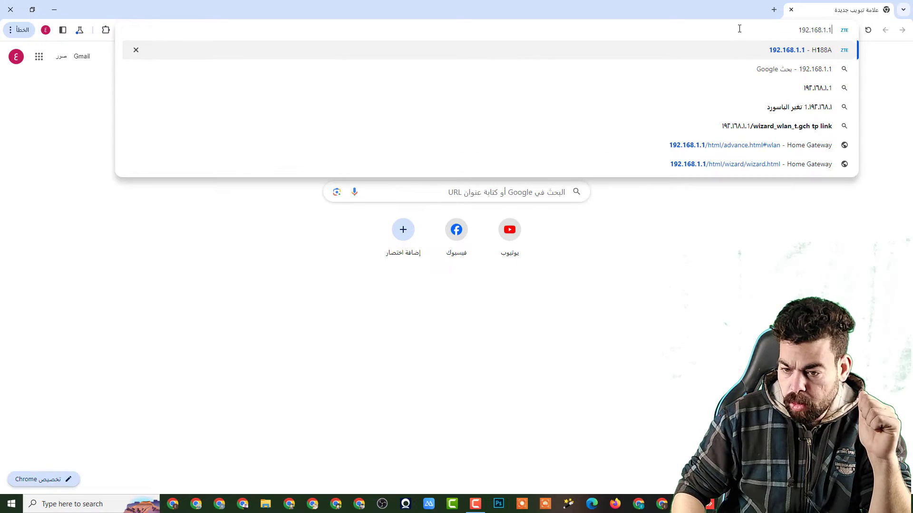
key("Return")
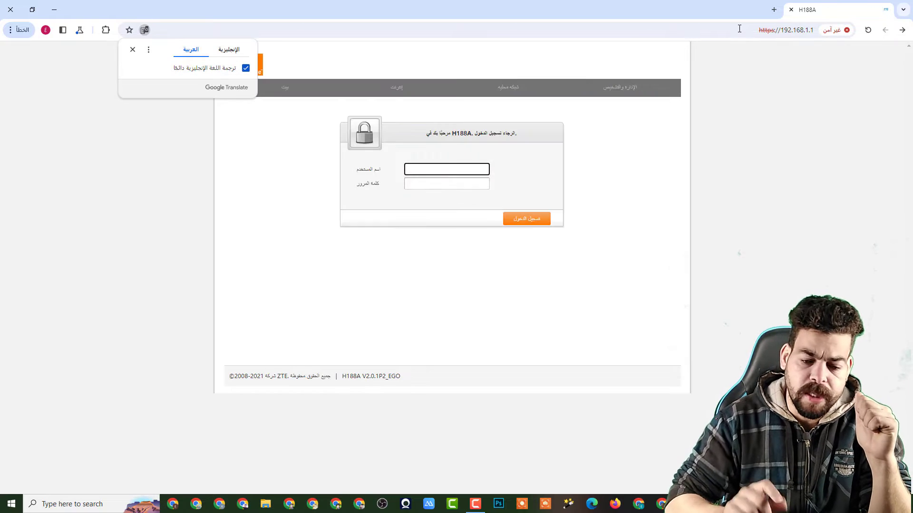
left_click(224, 49)
left_click(114, 188)
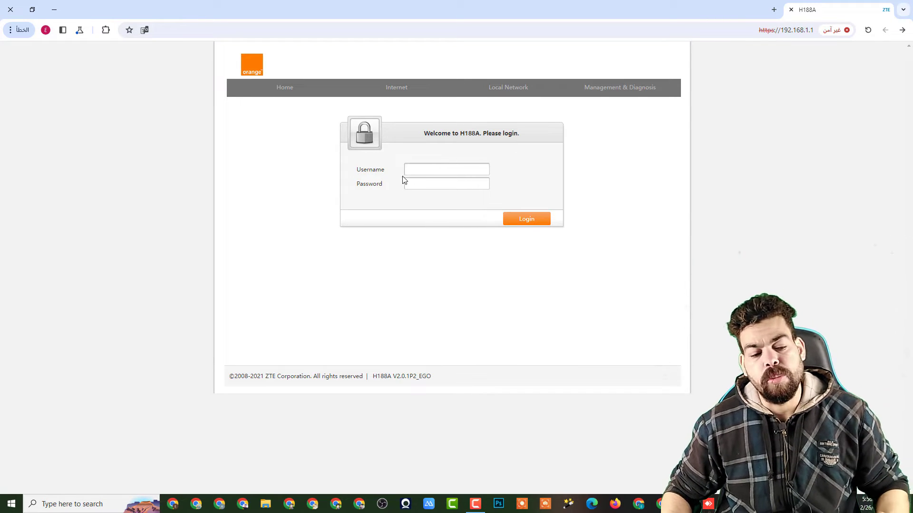
Step: Log in to the router as "user" with the account password and show the home page in English
left_click_drag(375, 171, 363, 202)
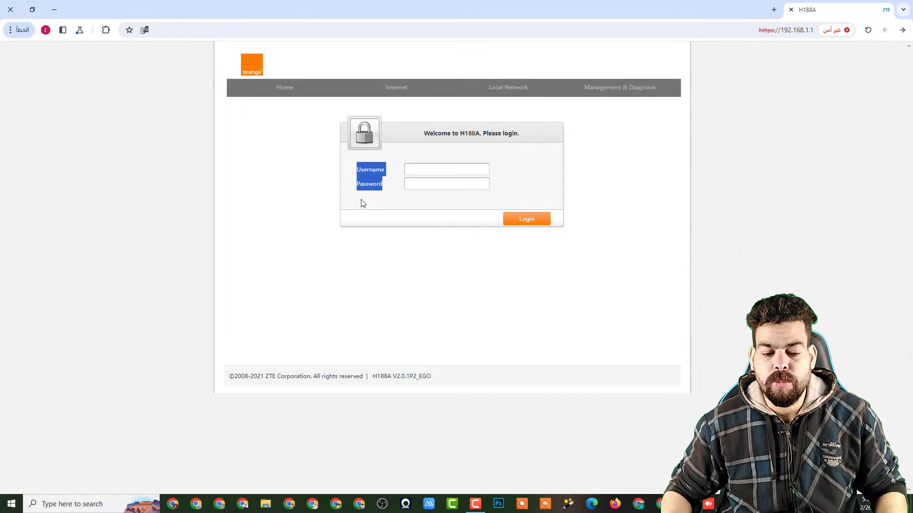
left_click(432, 170)
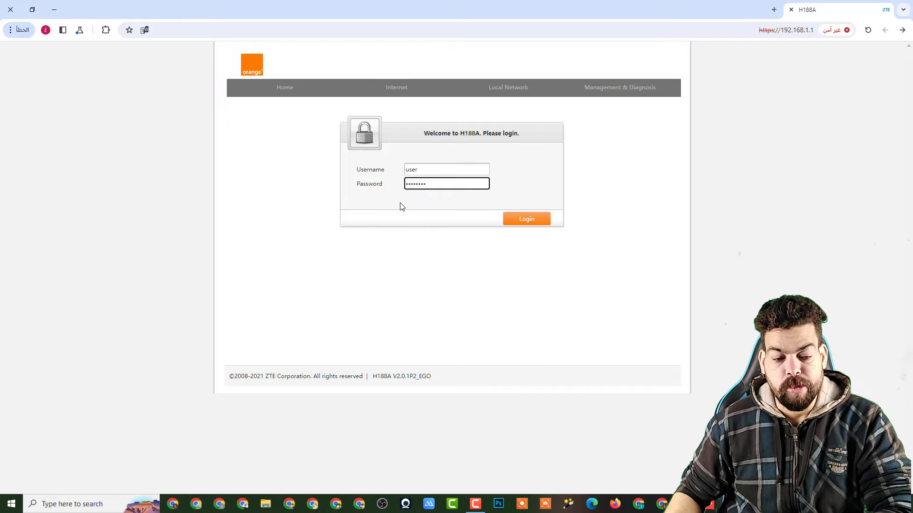
left_click(535, 222)
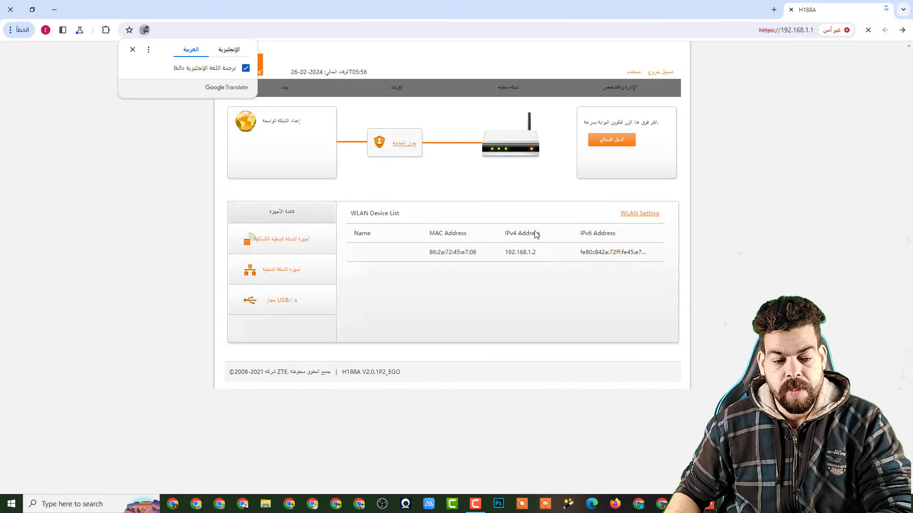
left_click(233, 54)
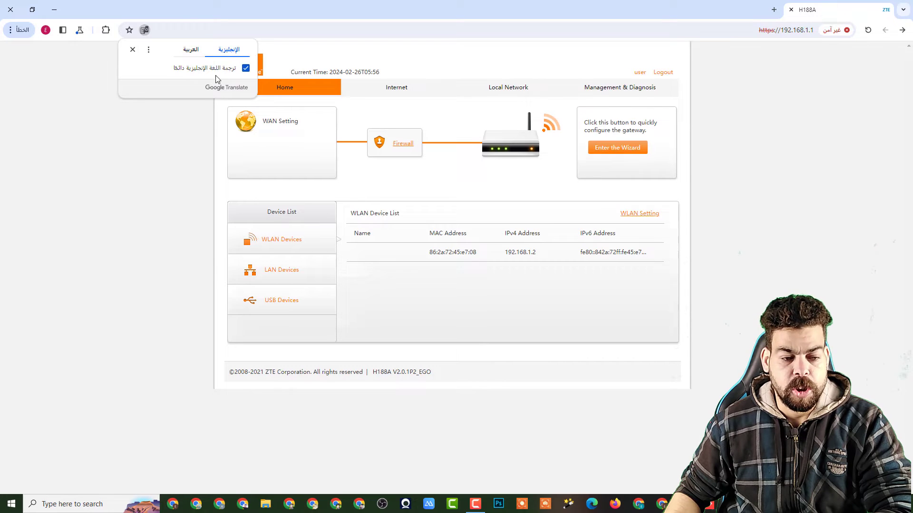
left_click(143, 159)
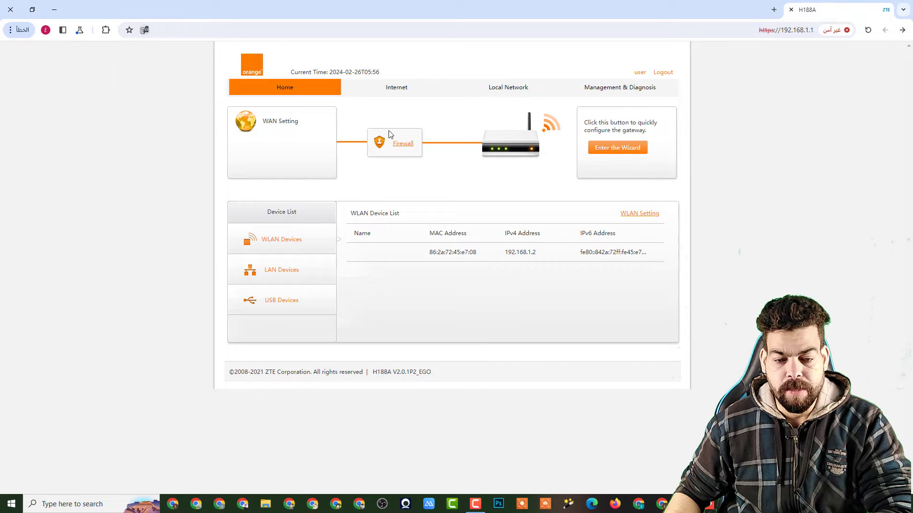
Step: Open the basic WLAN settings of the local network
left_click(514, 91)
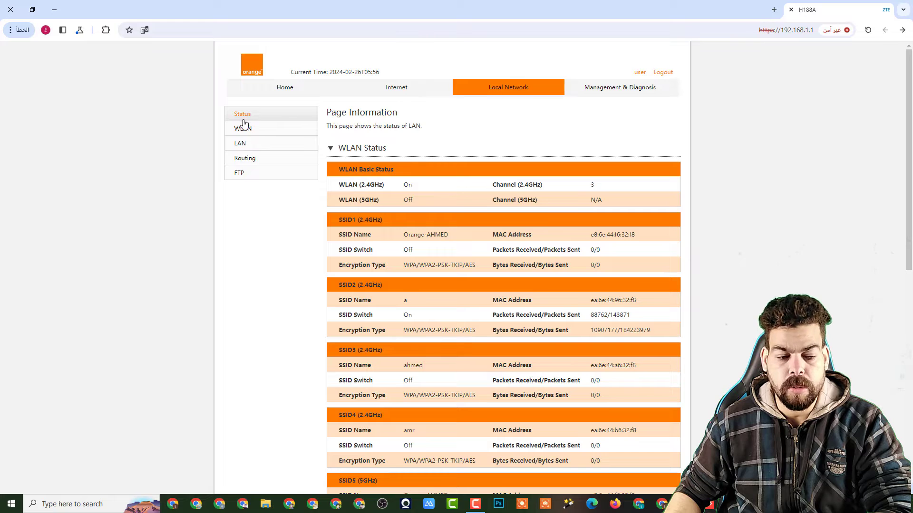
left_click(244, 136)
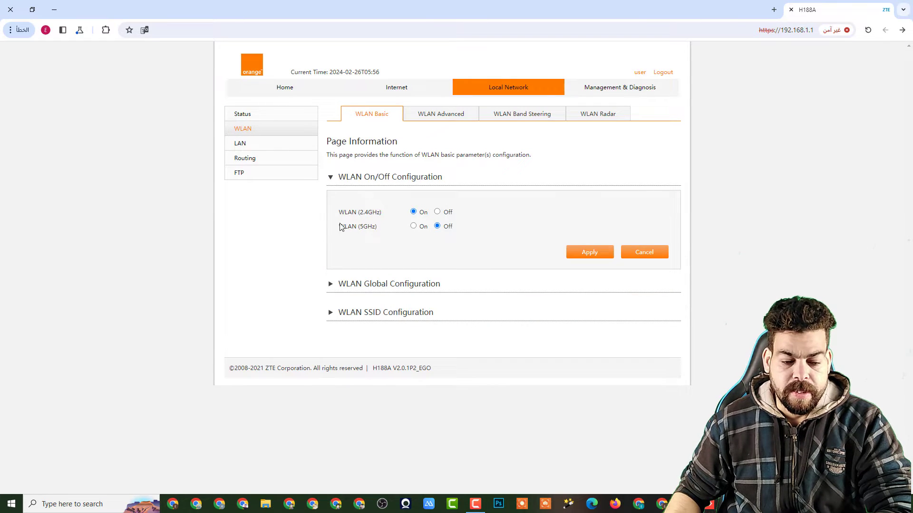
Step: Try the On setting for the 5GHz WLAN and return it to Off without applying
triple_click(371, 221)
left_click(413, 226)
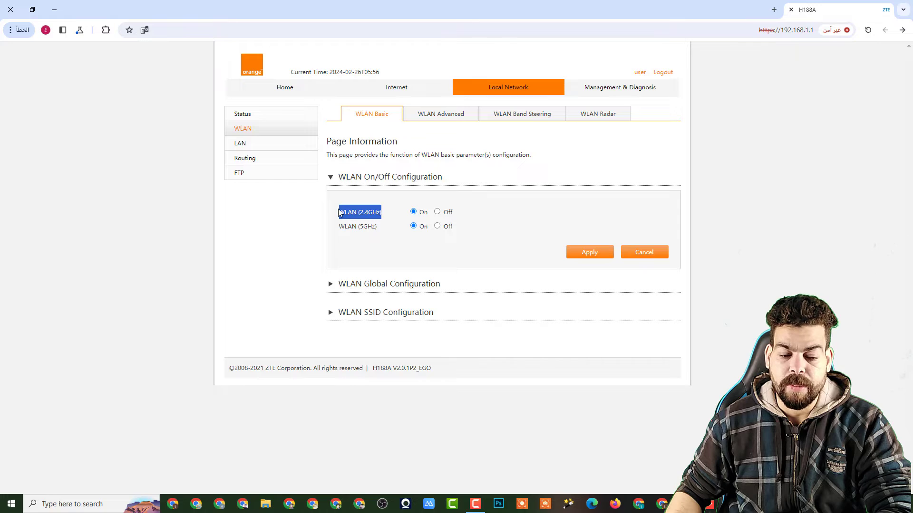
left_click(438, 226)
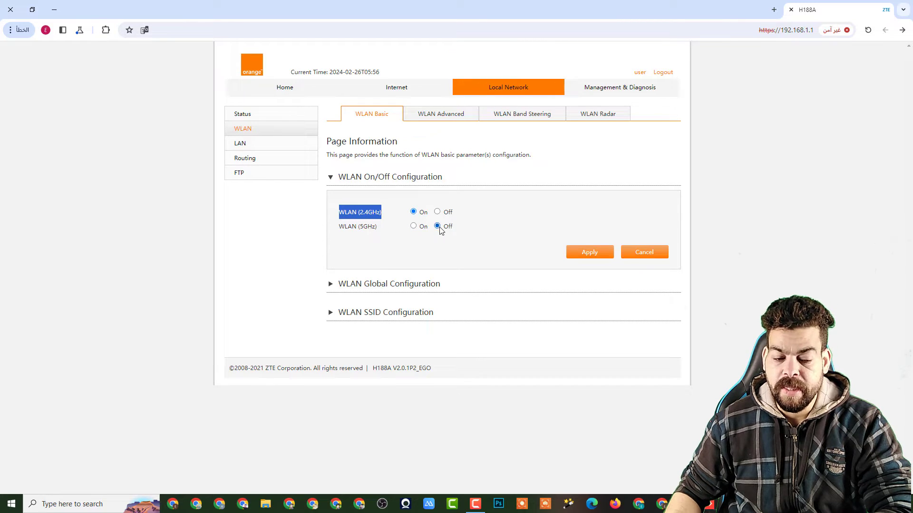
left_click(464, 251)
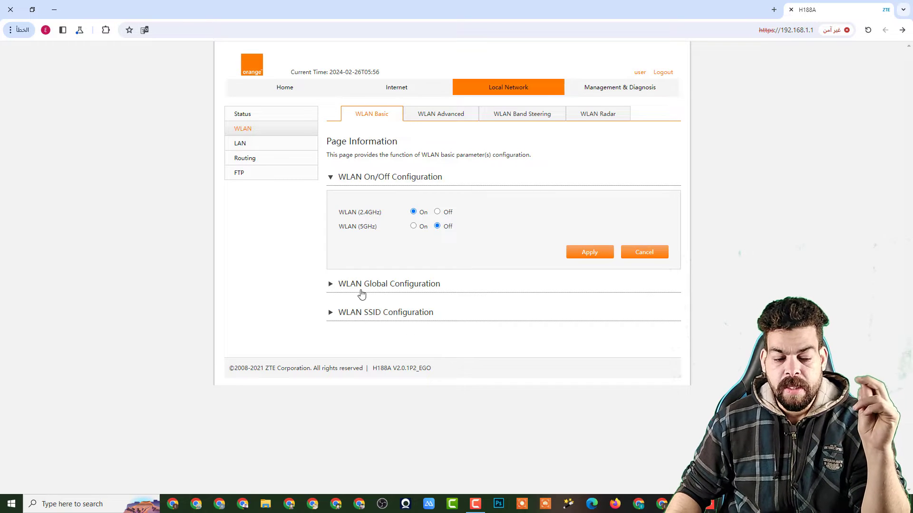
Step: Expand the WLAN Global Configuration section to show the 2.4GHz channel, mode, band width and power settings
left_click(423, 288)
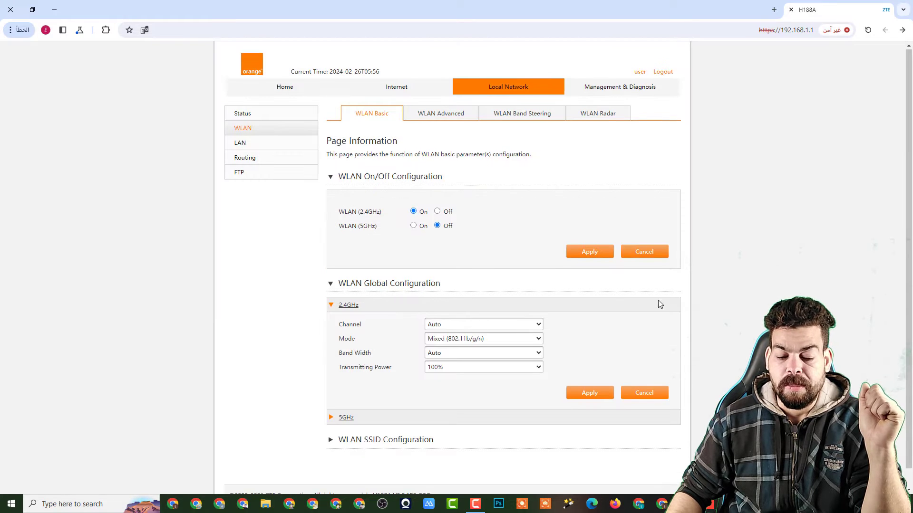
scroll(666, 294, "down", 1)
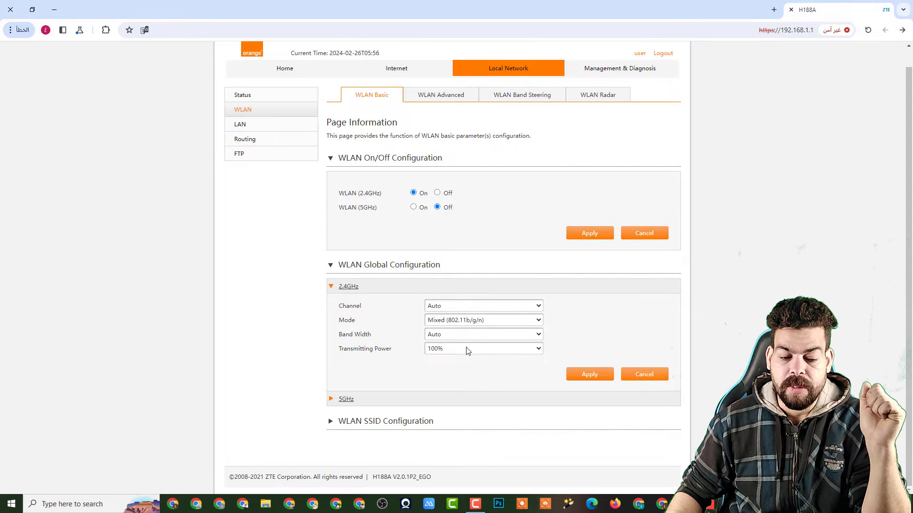
Step: Select On for the 5GHz WLAN, examine its global configuration, collapse it and set 5GHz back to Off
left_click(413, 207)
left_click(340, 401)
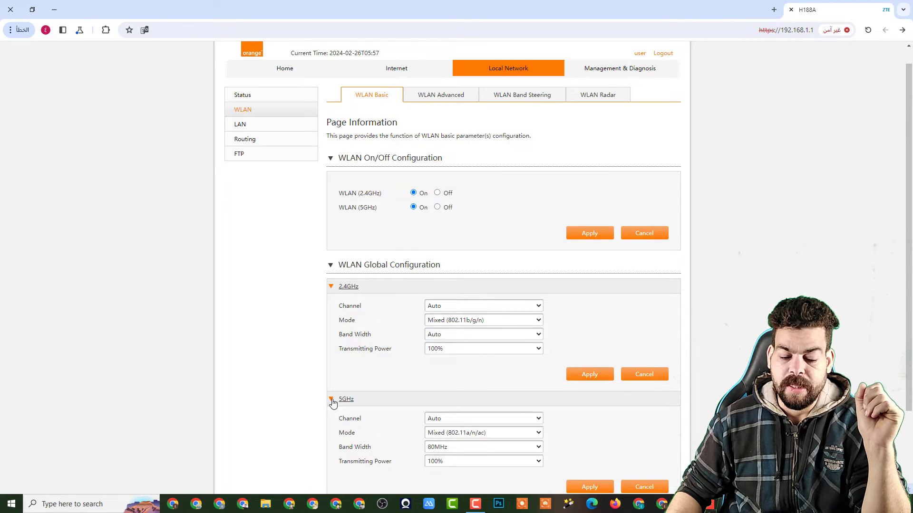
scroll(539, 318, "down", 2)
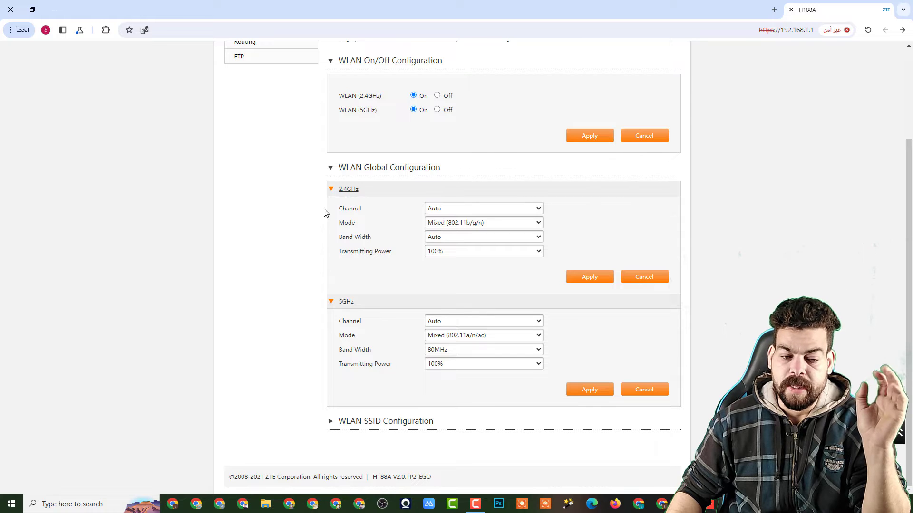
left_click(331, 303)
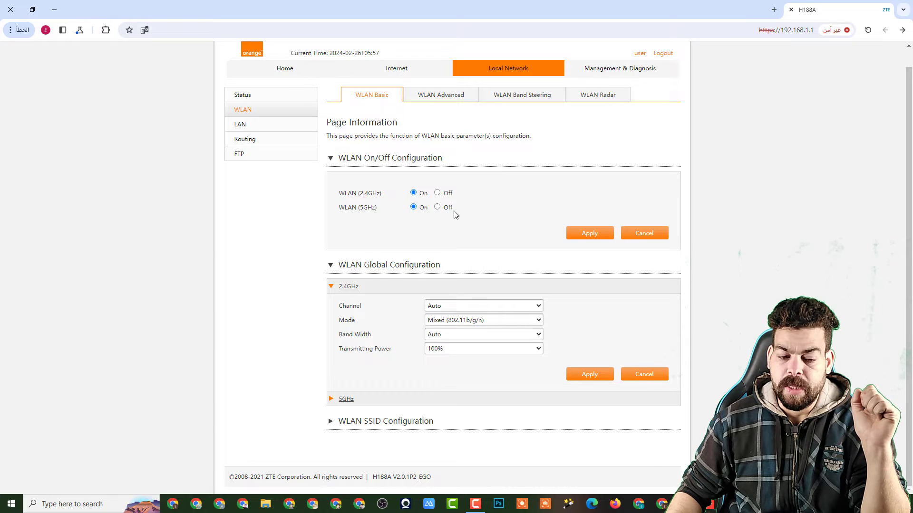
left_click(437, 207)
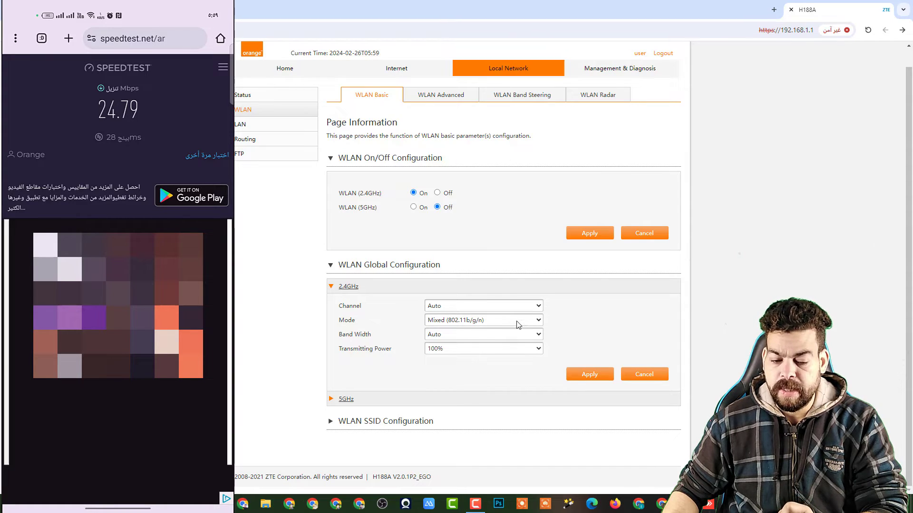
Step: Set the 2.4GHz WLAN mode to IEEE 802.11b Only and apply the change
left_click(540, 322)
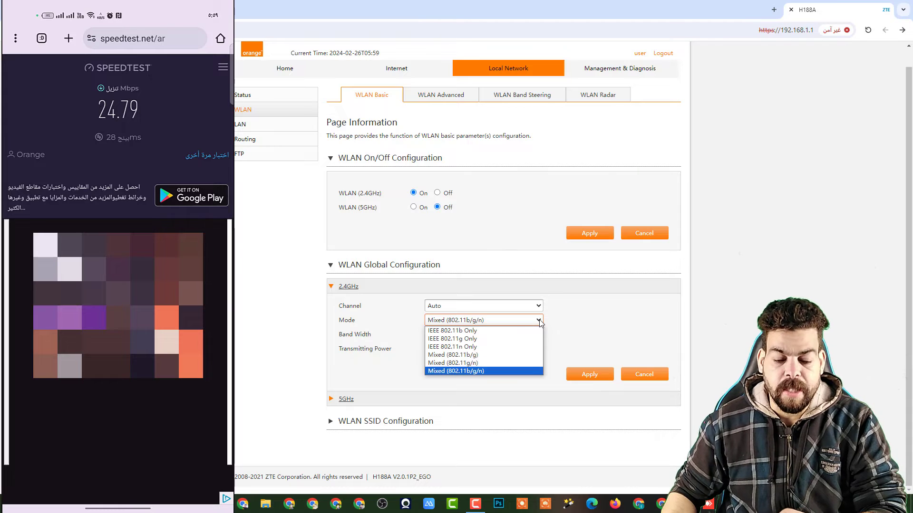
left_click(492, 331)
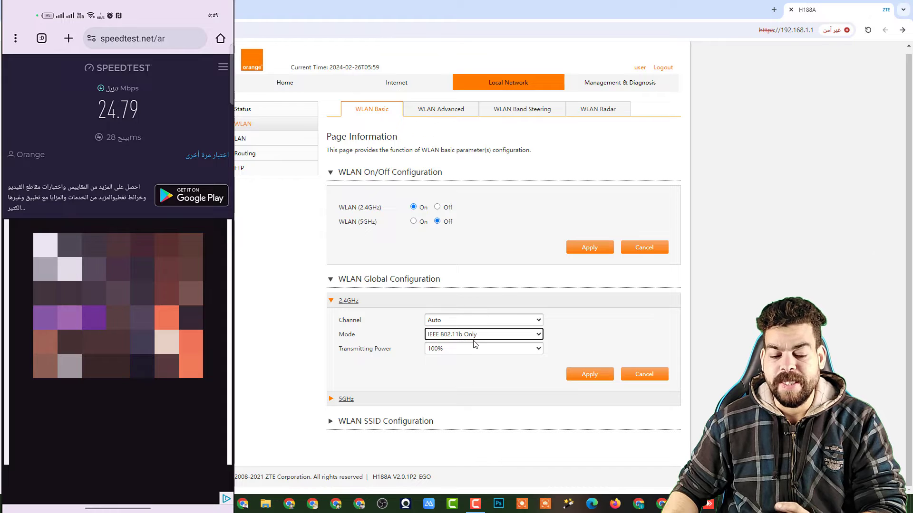
left_click(581, 374)
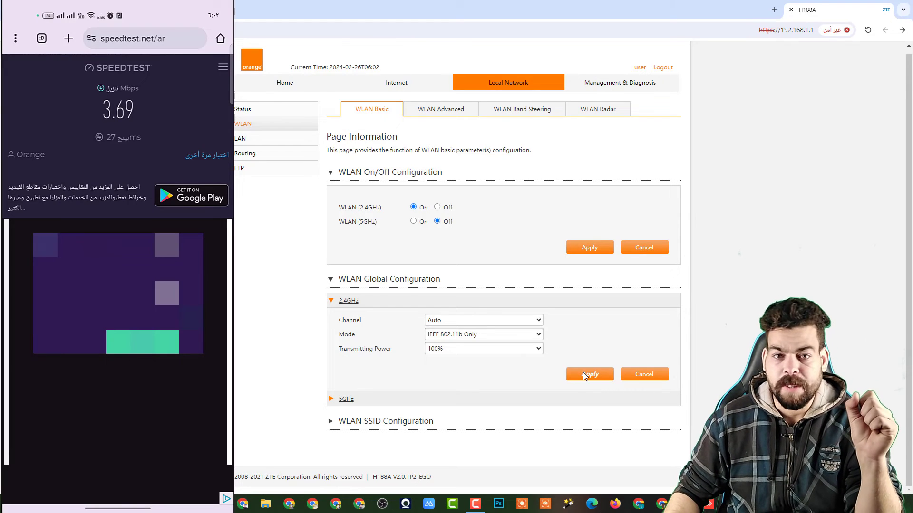
Step: Set the 2.4GHz WLAN mode to Mixed (802.11b/g/n) and apply the change
left_click(539, 334)
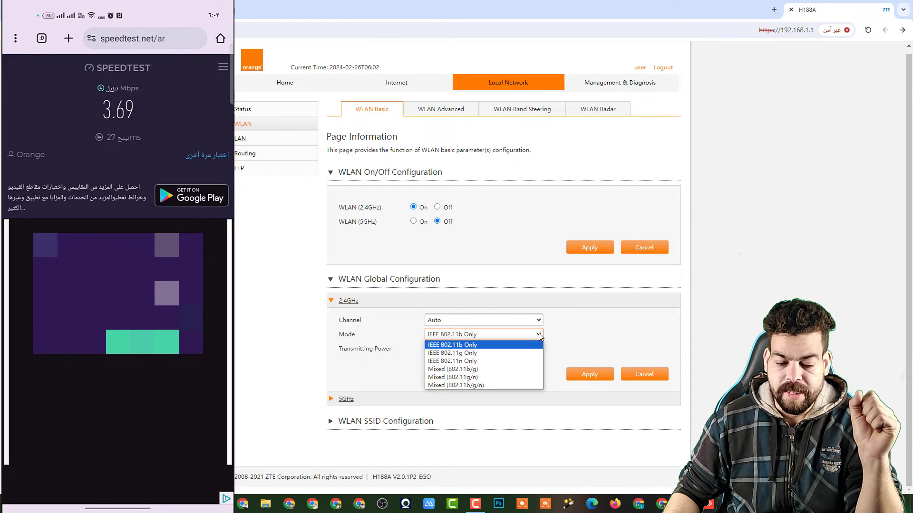
left_click(489, 385)
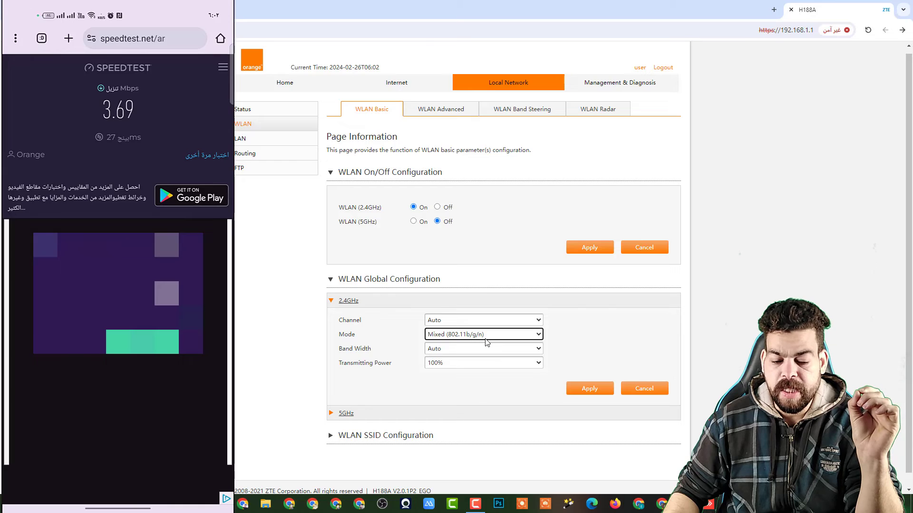
left_click(511, 338)
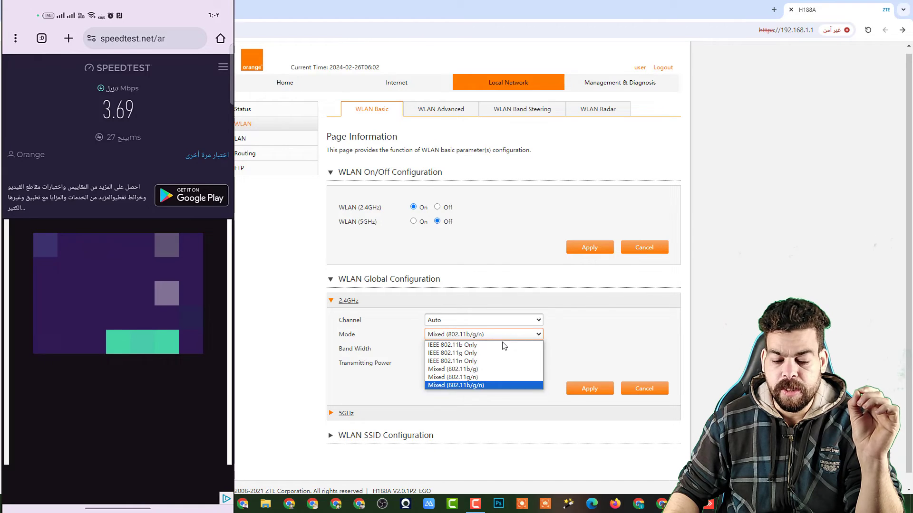
left_click(497, 386)
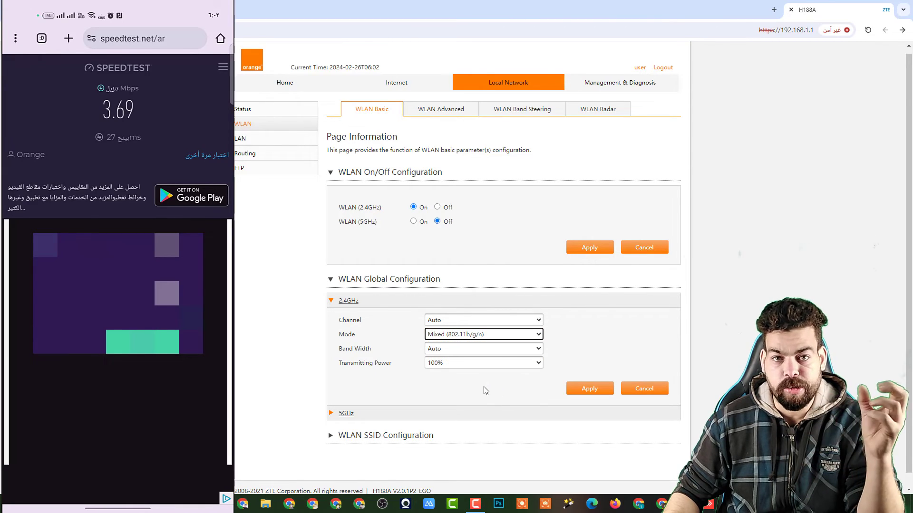
left_click(586, 394)
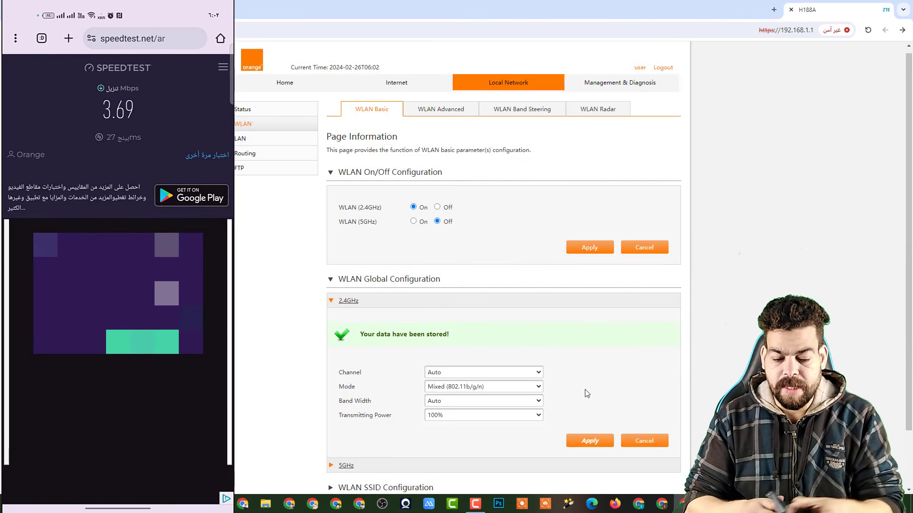